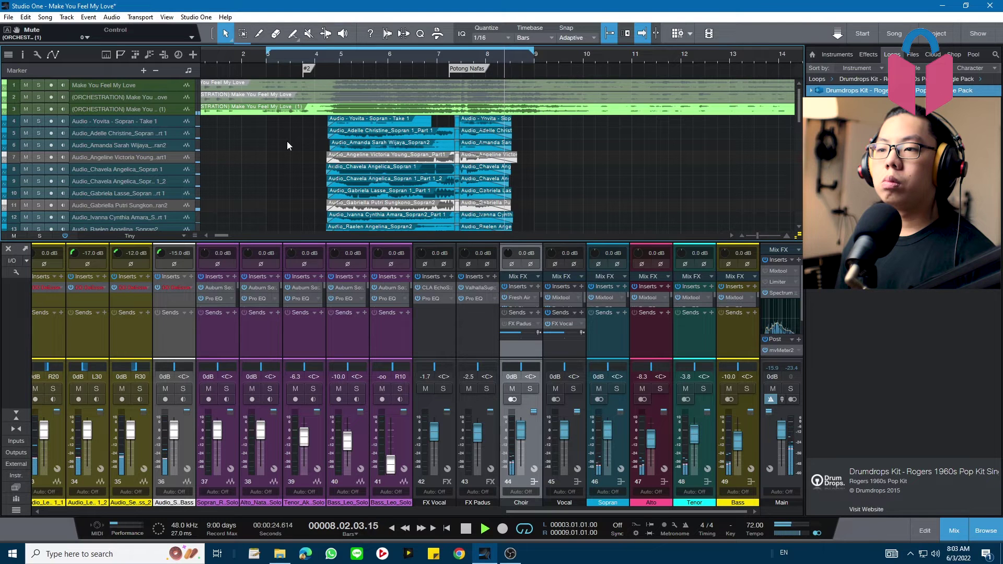
# - Mute track 3, the second orchestration track, and play back the choir passage from just after bar 3
pyautogui.press('space')
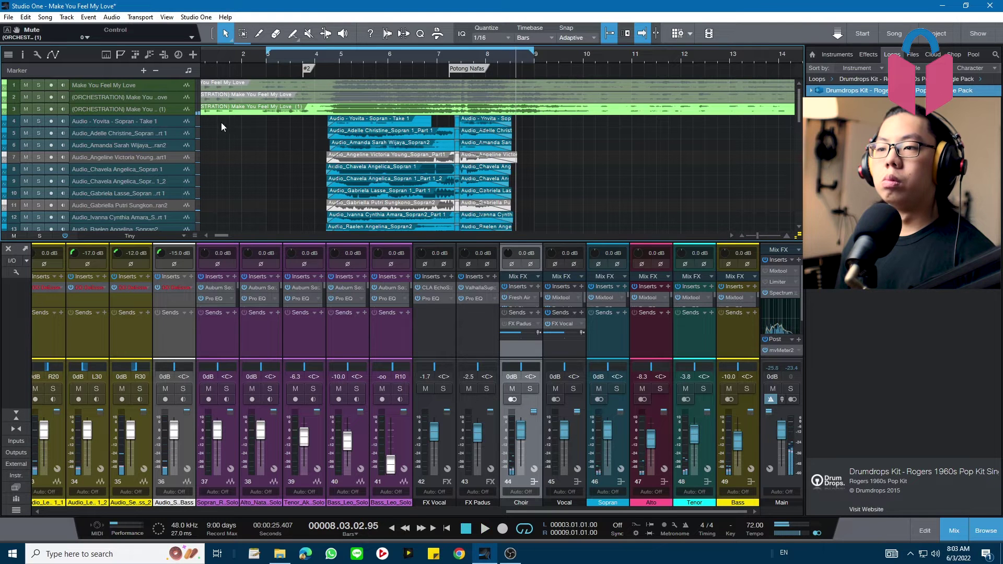
pyautogui.click(26, 109)
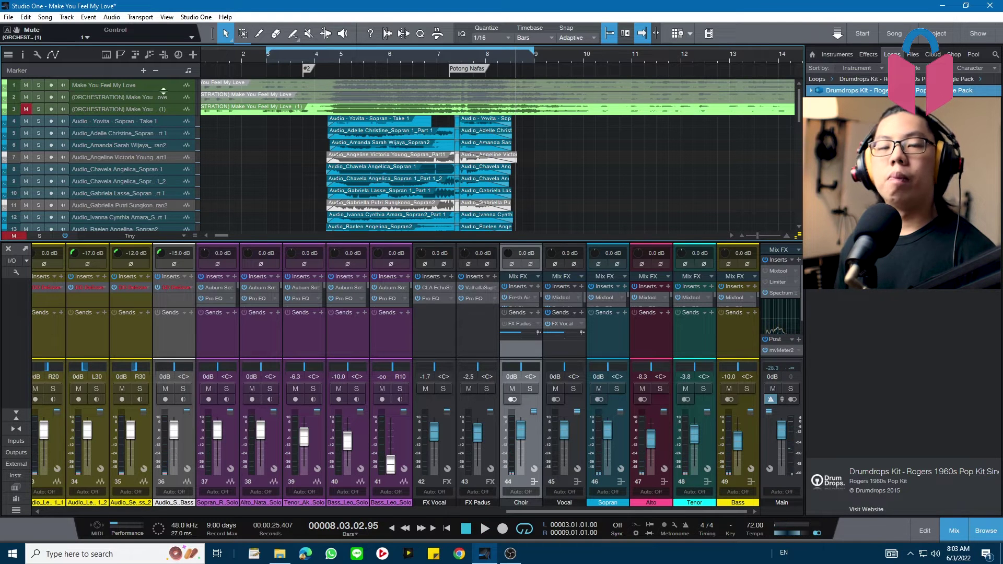
pyautogui.click(282, 58)
pyautogui.click(290, 58)
pyautogui.press('space')
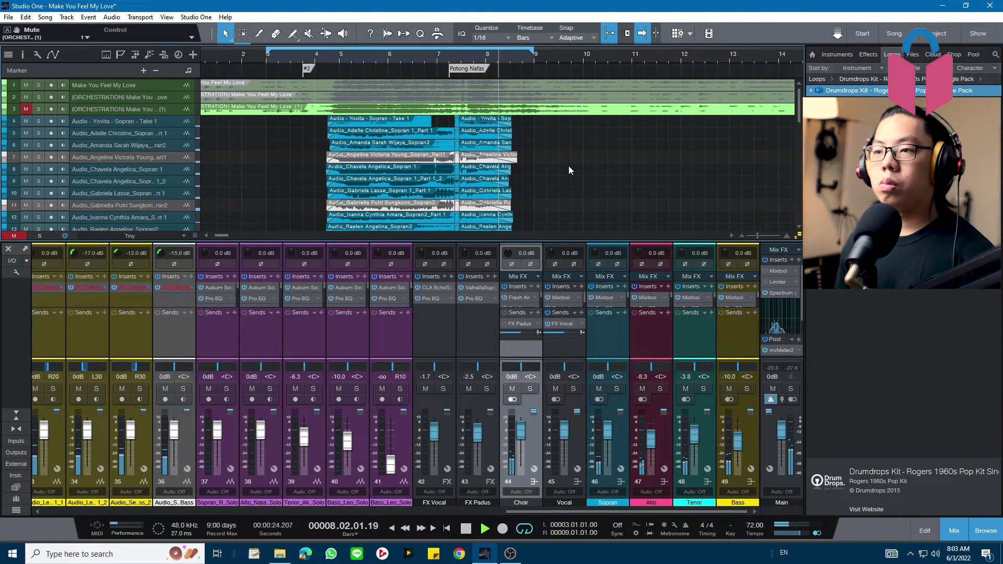
pyautogui.press('space')
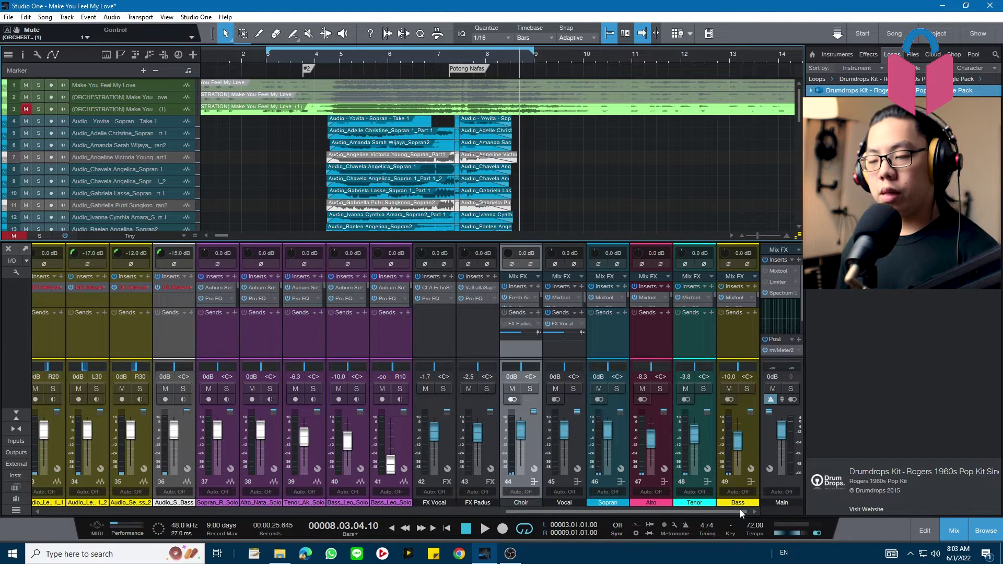
# - Add an FX channel to the mixer and rename it VERB PENDEK
pyautogui.click(749, 447)
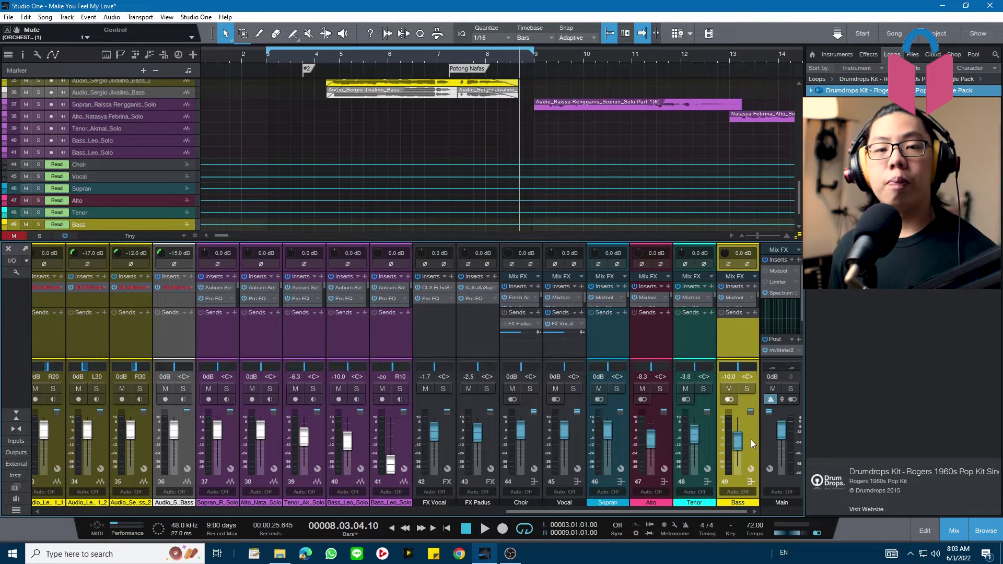
pyautogui.rightClick(750, 439)
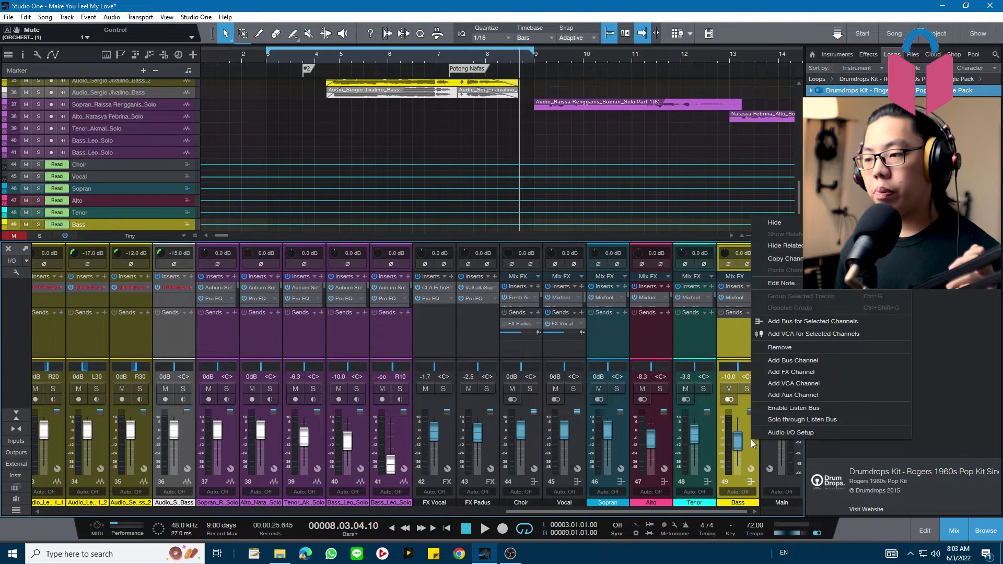
pyautogui.click(786, 372)
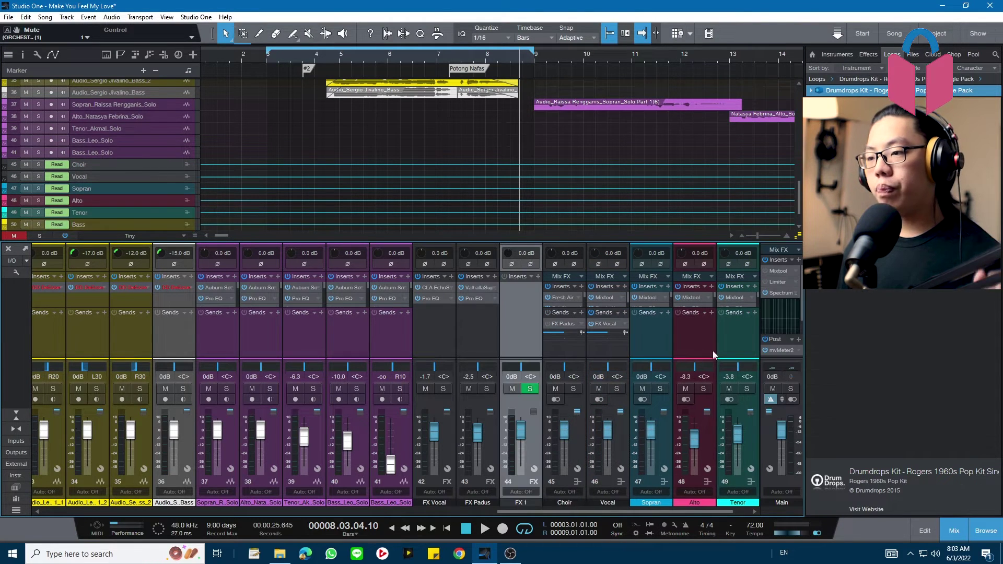
pyautogui.click(521, 503)
pyautogui.click(520, 503)
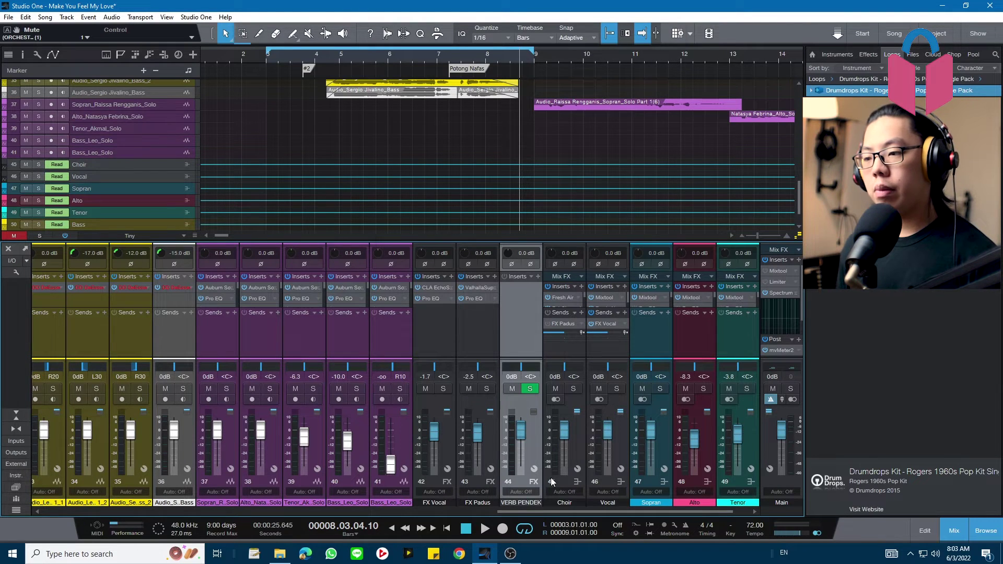
# - Add a second FX channel beside VERB PENDEK and name it VERB PANJANG
pyautogui.rightClick(535, 448)
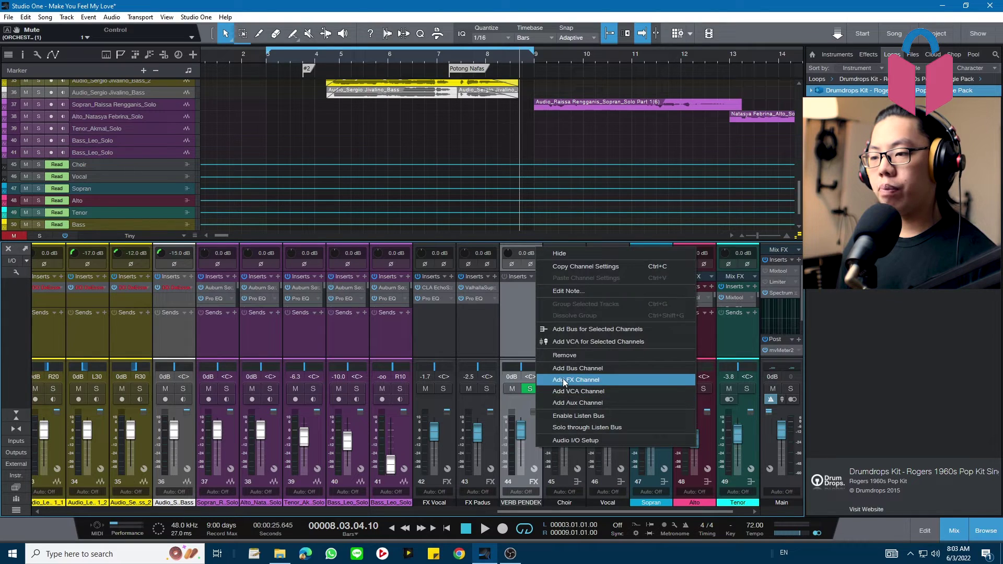
pyautogui.click(564, 377)
pyautogui.doubleClick(560, 502)
pyautogui.write('VERB P..JANG')
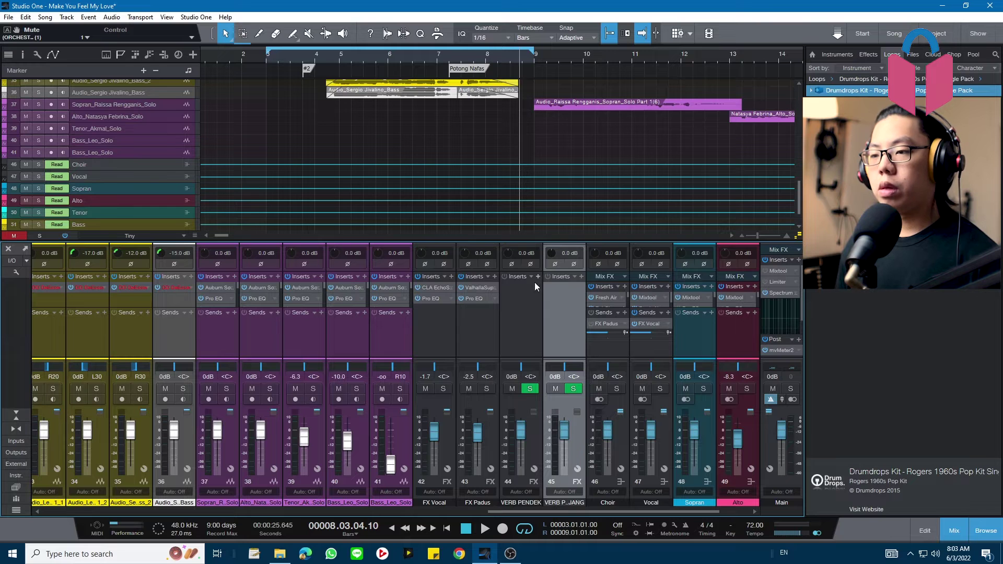
# - Insert the Room Reverb plug-in on the VERB PENDEK channel and close its editor
pyautogui.click(536, 278)
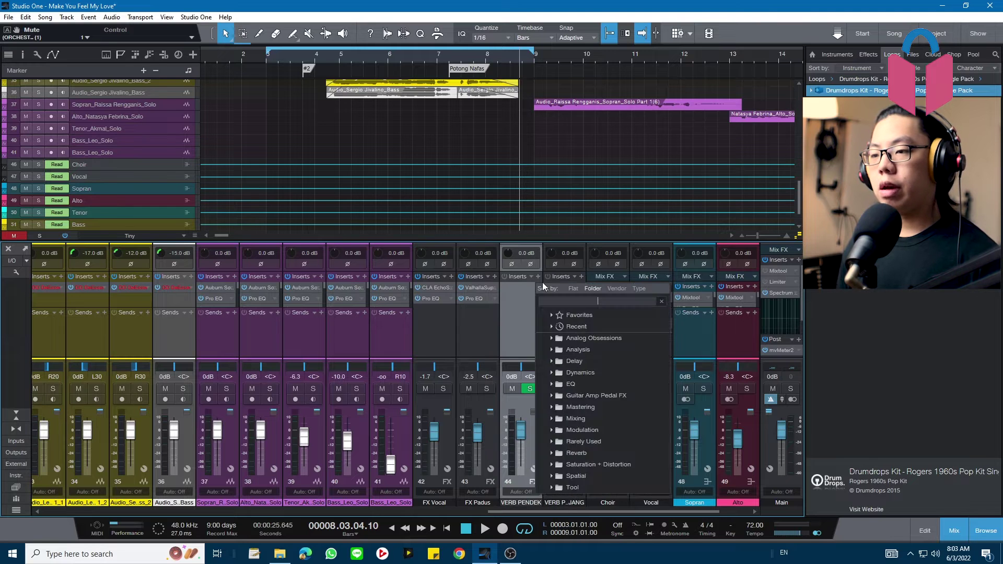
pyautogui.write('room r')
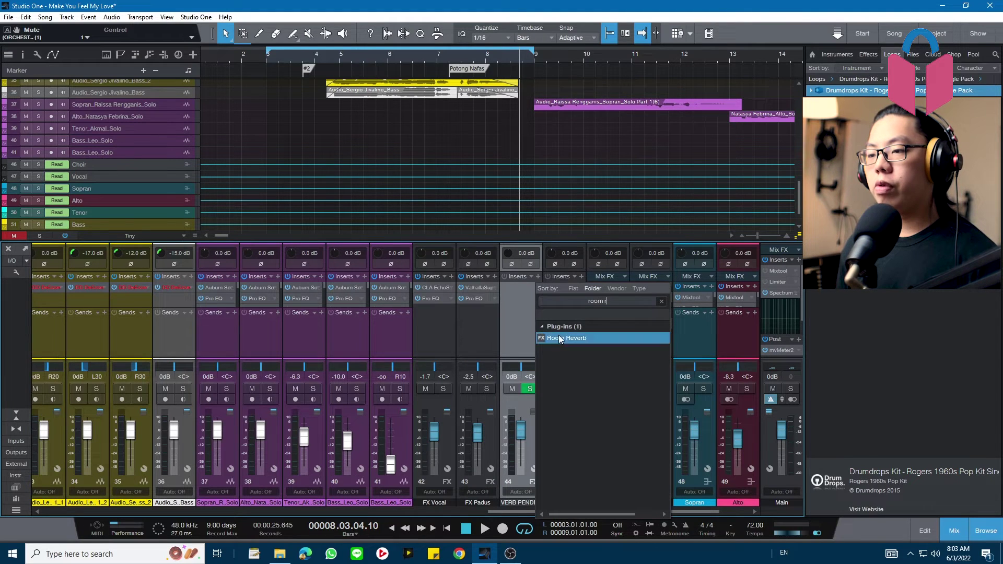
pyautogui.doubleClick(560, 339)
pyautogui.click(663, 76)
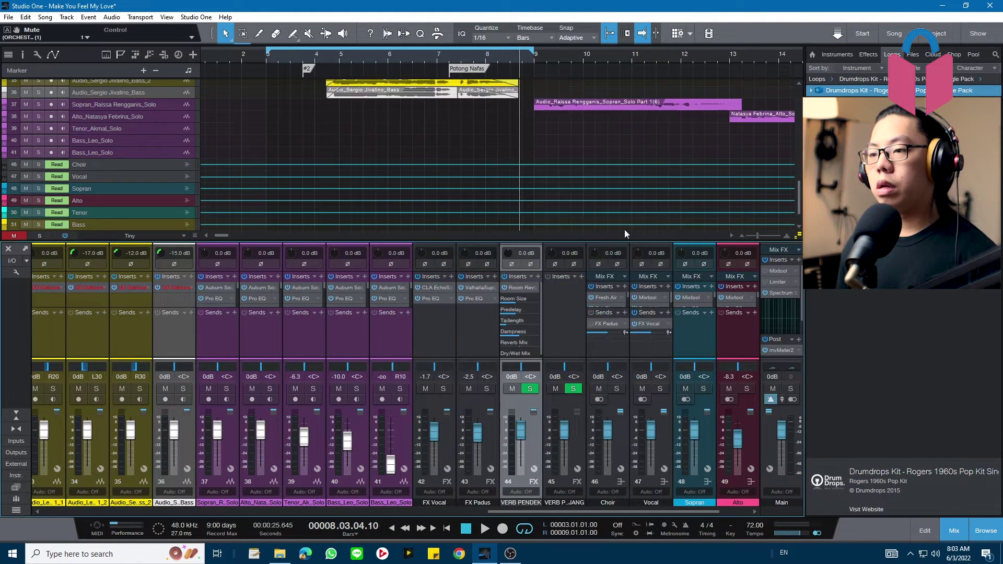
# - Copy the Room Reverb insert from VERB PENDEK to the VERB PANJANG channel
pyautogui.rightClick(537, 287)
pyautogui.click(526, 291)
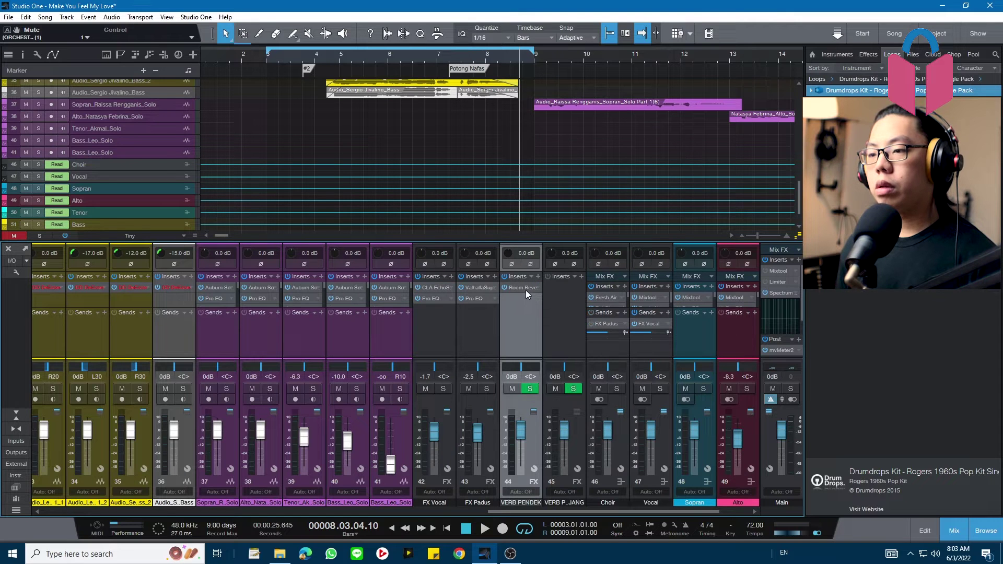
pyautogui.moveTo(526, 290); pyautogui.dragTo(549, 294)
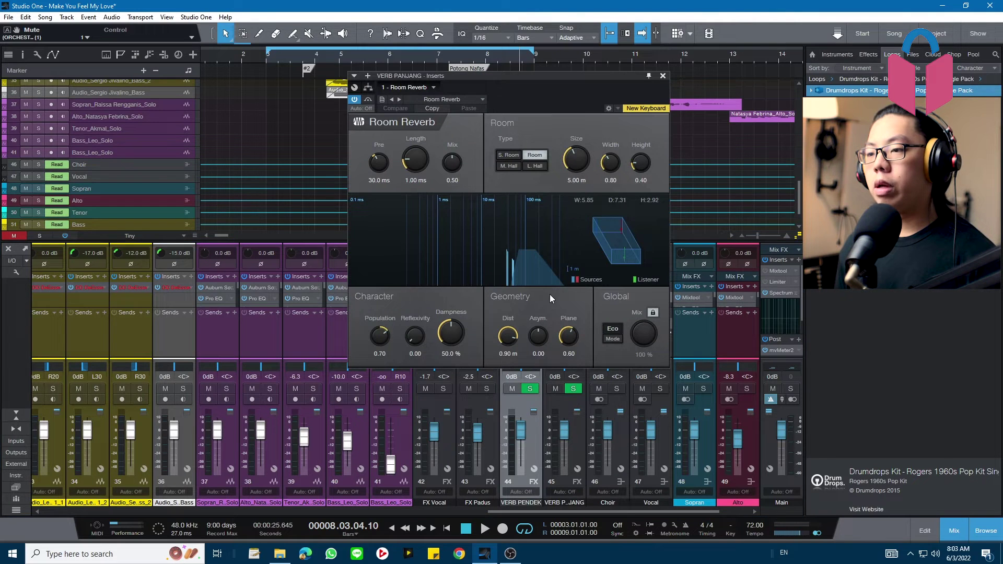
pyautogui.click(663, 76)
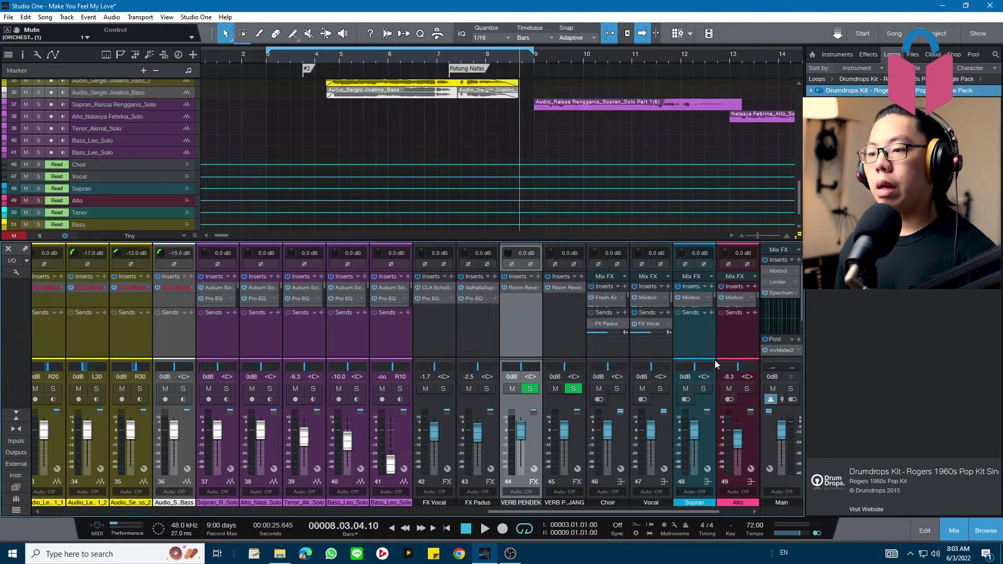
# - Load the Small Studio preset in the Room Reverb on VERB PENDEK and close its editor
pyautogui.click(515, 287)
pyautogui.moveTo(524, 91); pyautogui.dragTo(516, 147)
pyautogui.click(461, 151)
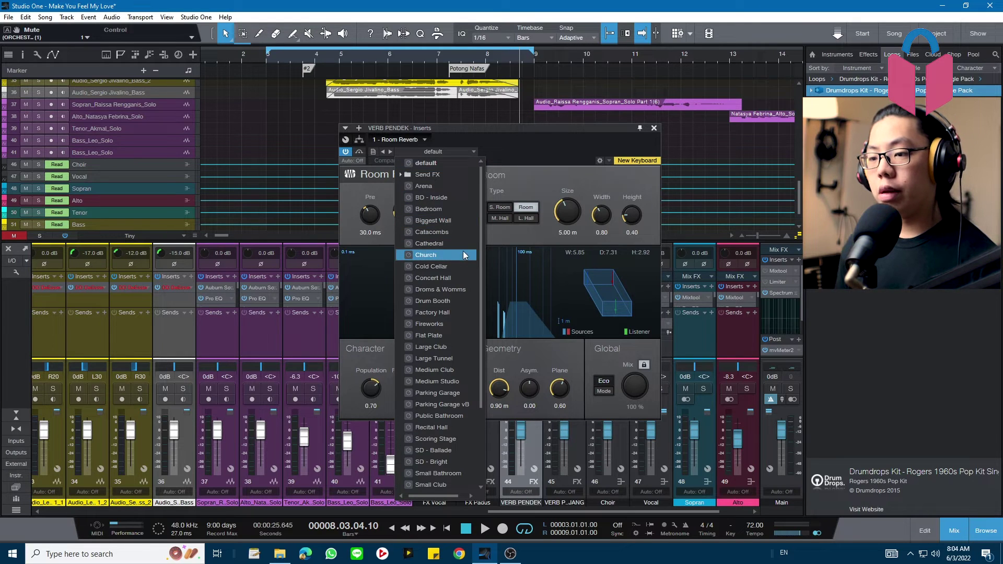
pyautogui.scroll(-2, 461, 277)
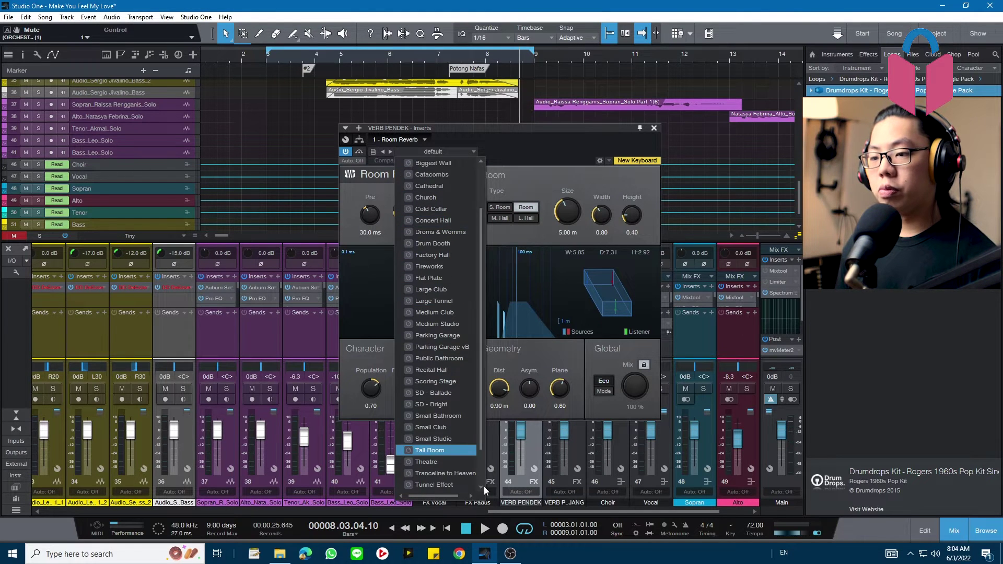
pyautogui.click(452, 443)
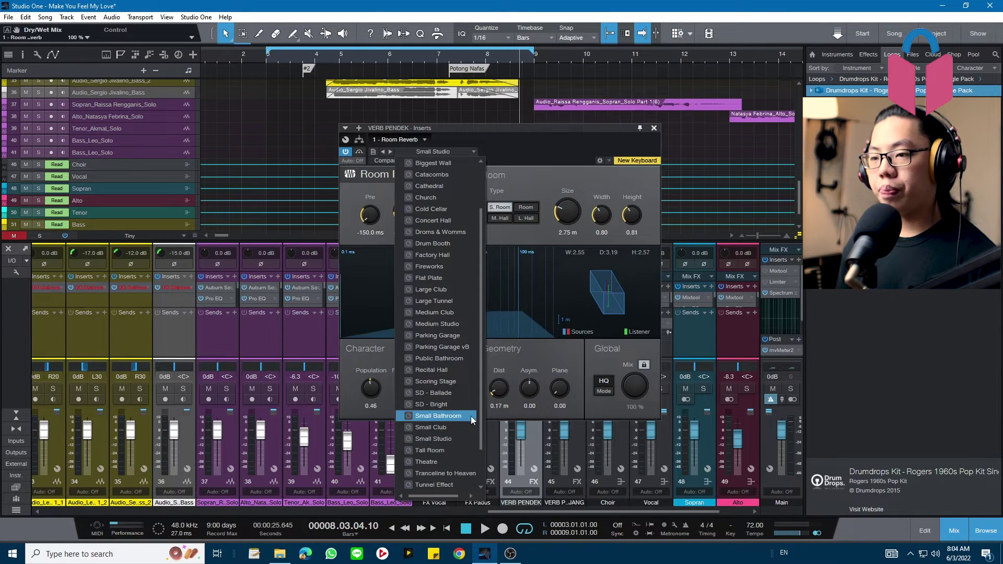
pyautogui.click(512, 150)
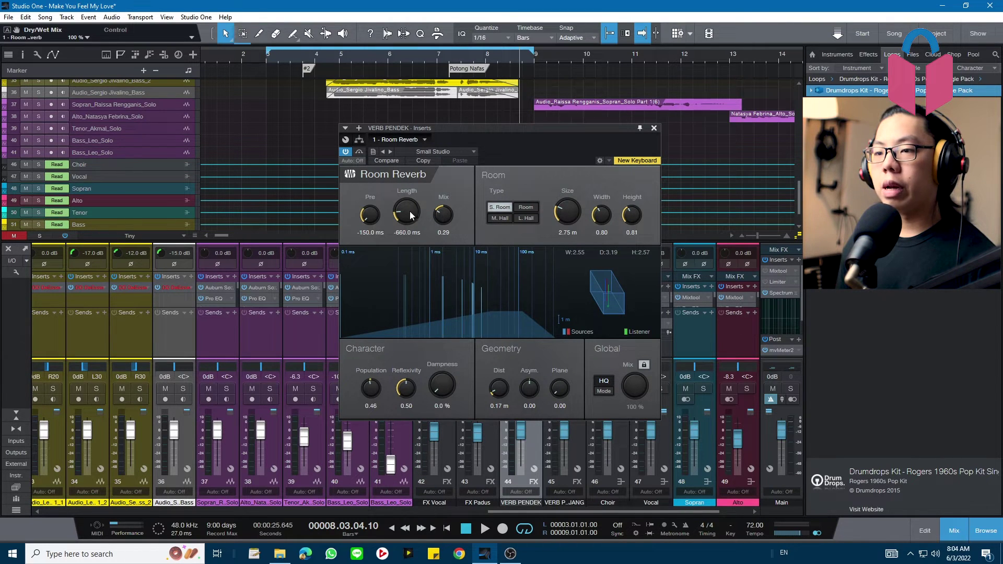
pyautogui.click(654, 128)
# - Try the Concert Hall and Recital Hall presets in the Room Reverb on VERB PANJANG
pyautogui.click(567, 288)
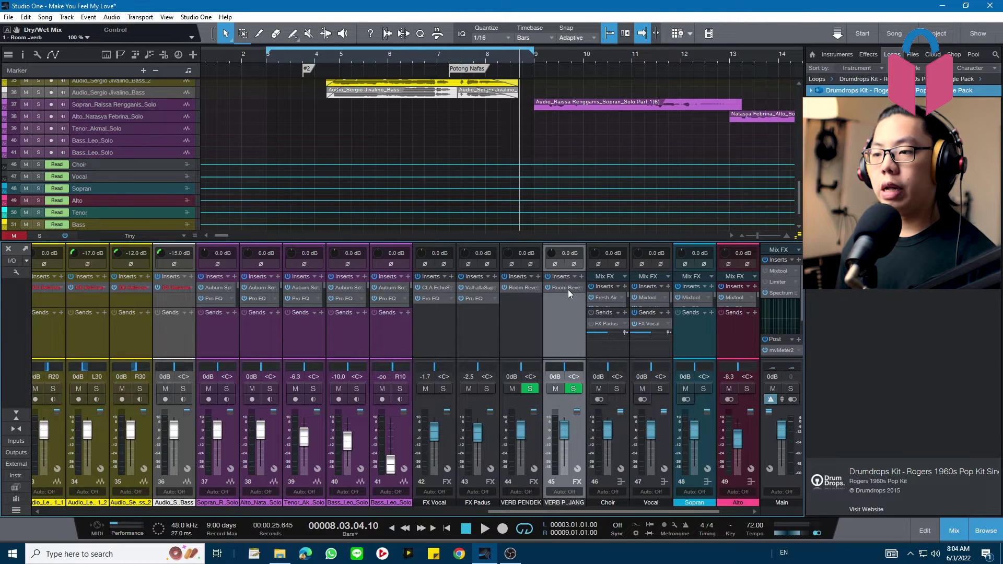
pyautogui.click(457, 100)
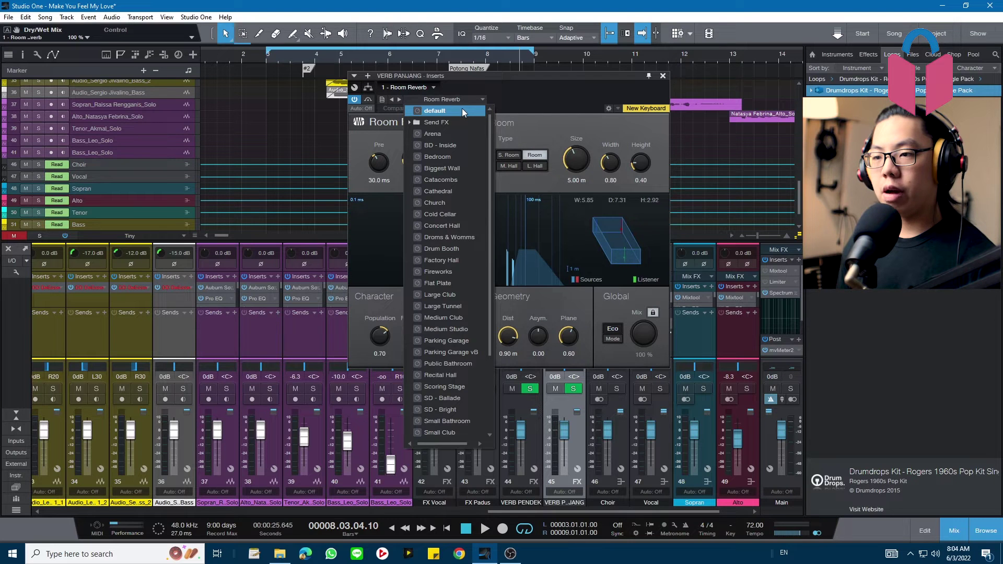
pyautogui.click(466, 226)
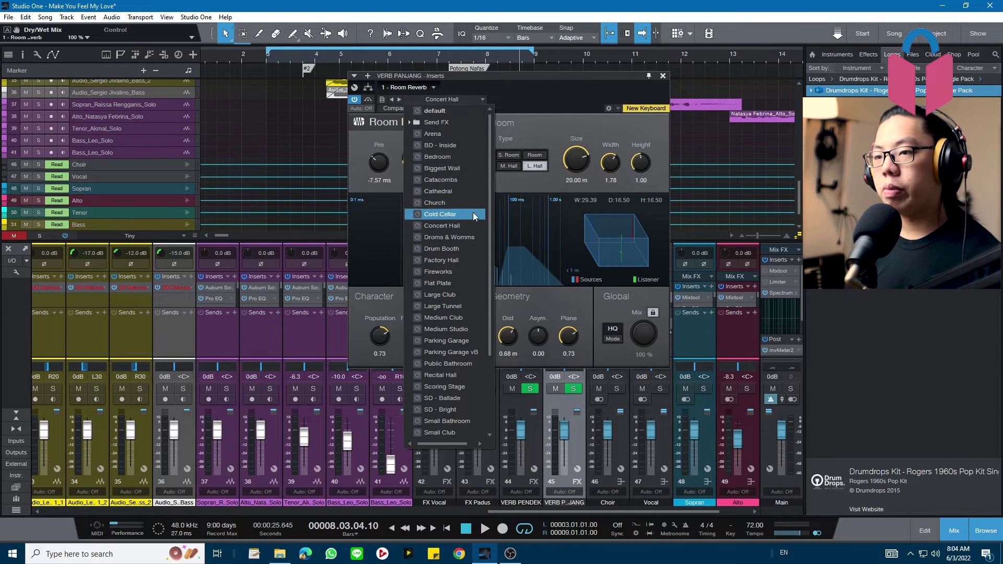
pyautogui.click(447, 101)
pyautogui.click(447, 101)
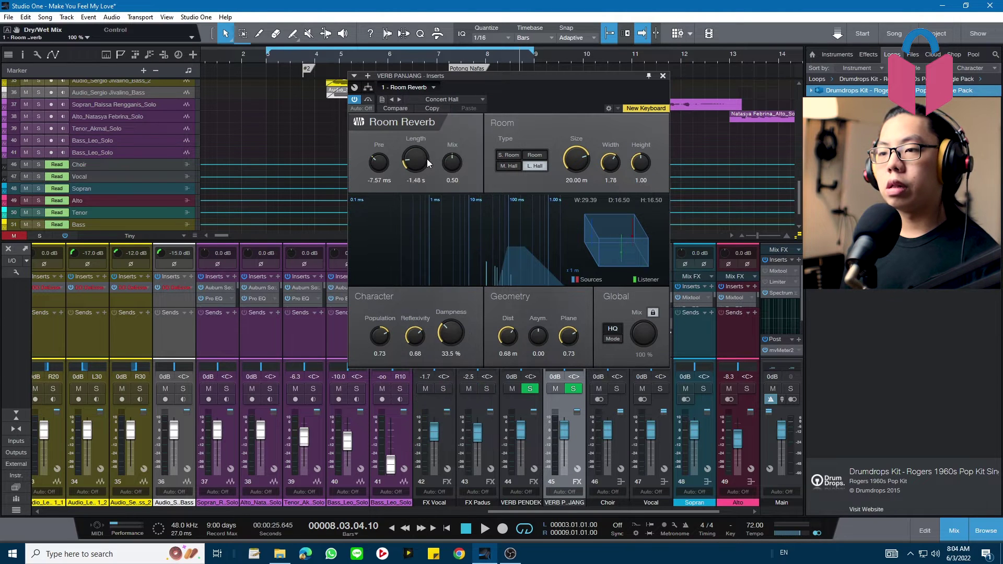
pyautogui.click(448, 98)
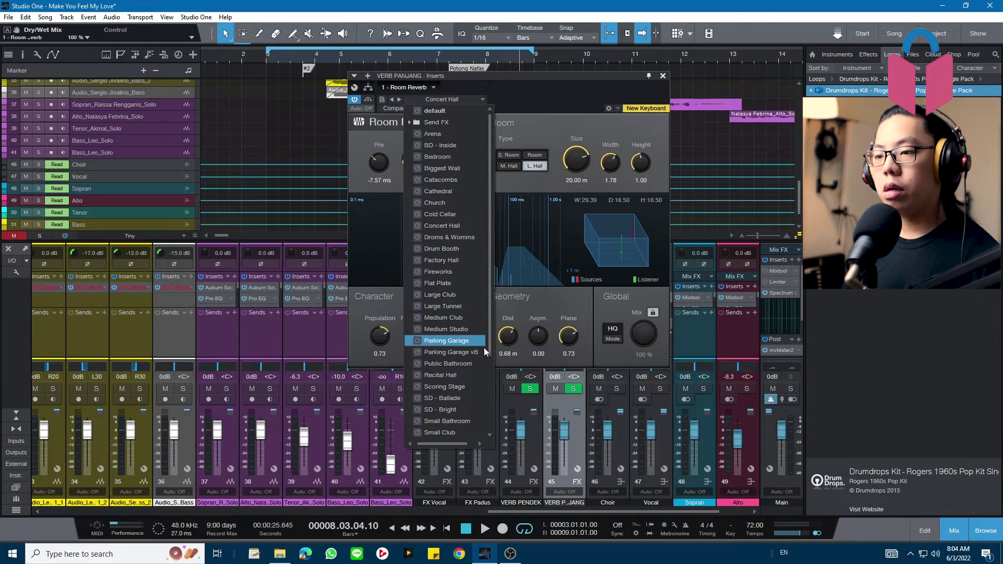
pyautogui.click(475, 379)
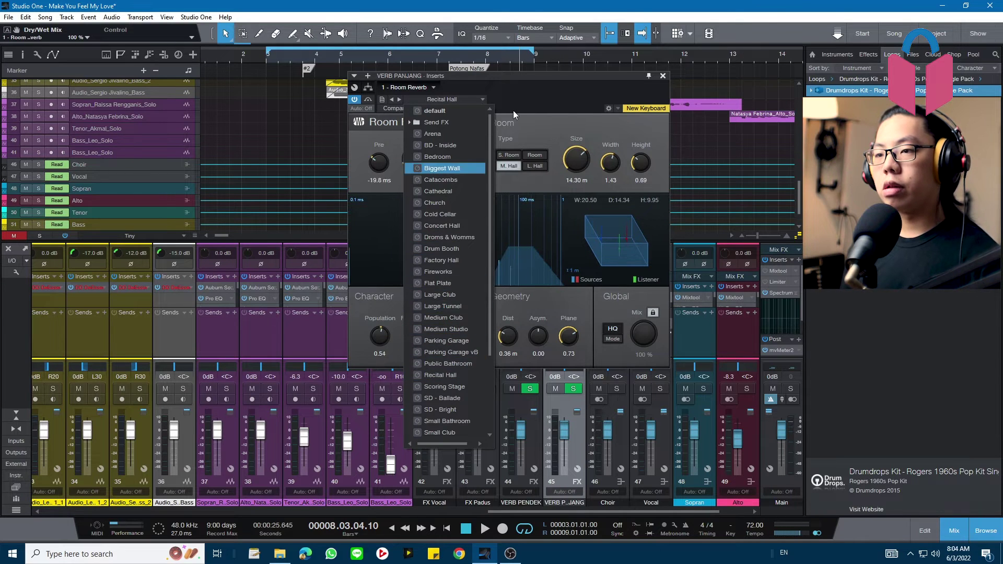
# - Load the Church preset in the Room Reverb on VERB PANJANG and close its editor
pyautogui.click(476, 98)
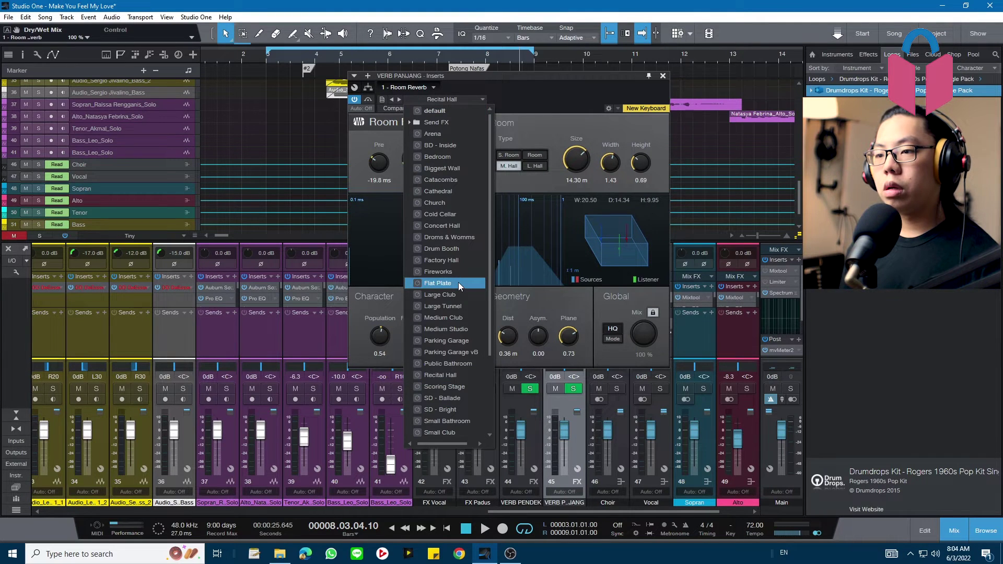
pyautogui.scroll(-1, 457, 282)
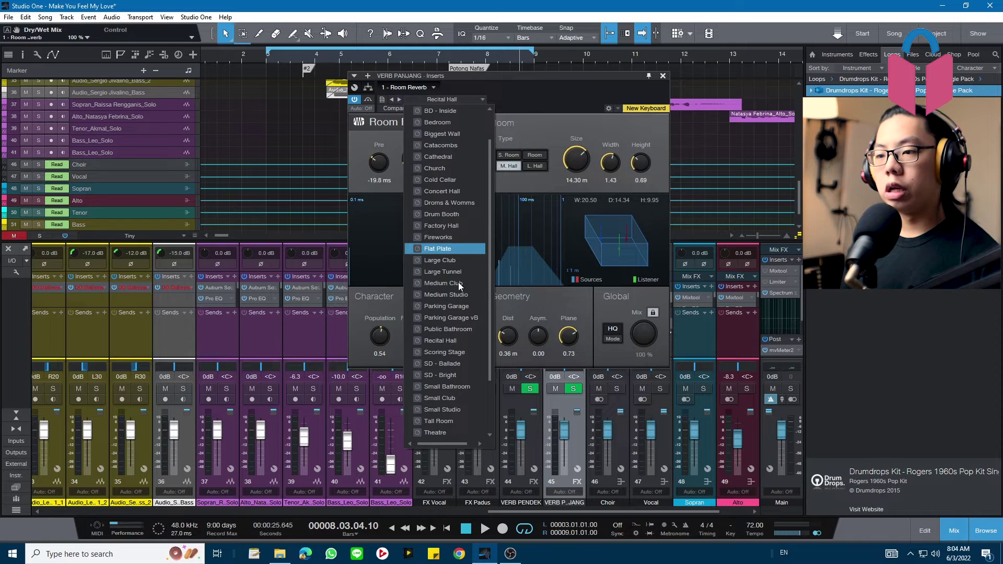
pyautogui.scroll(-1, 459, 282)
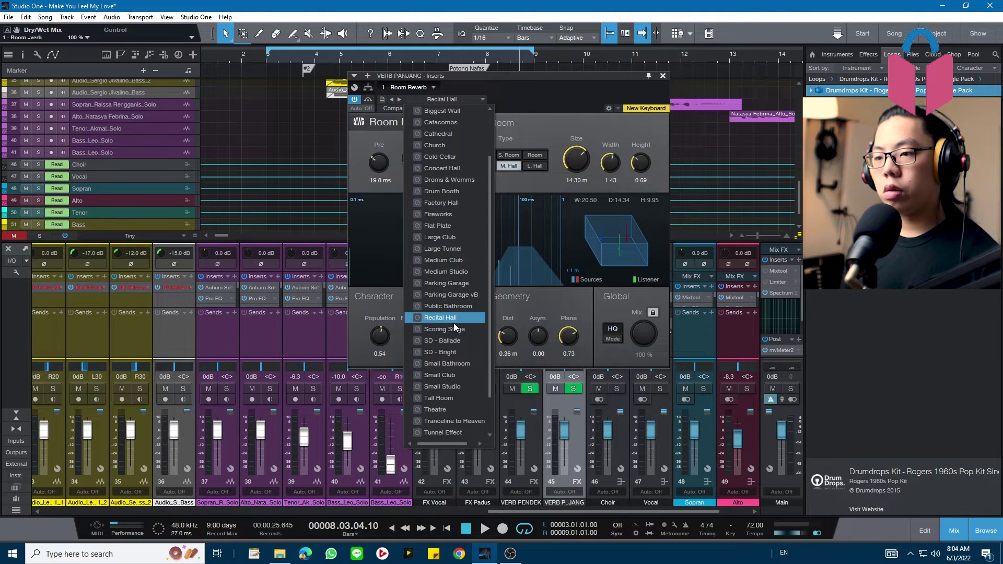
pyautogui.scroll(1, 453, 323)
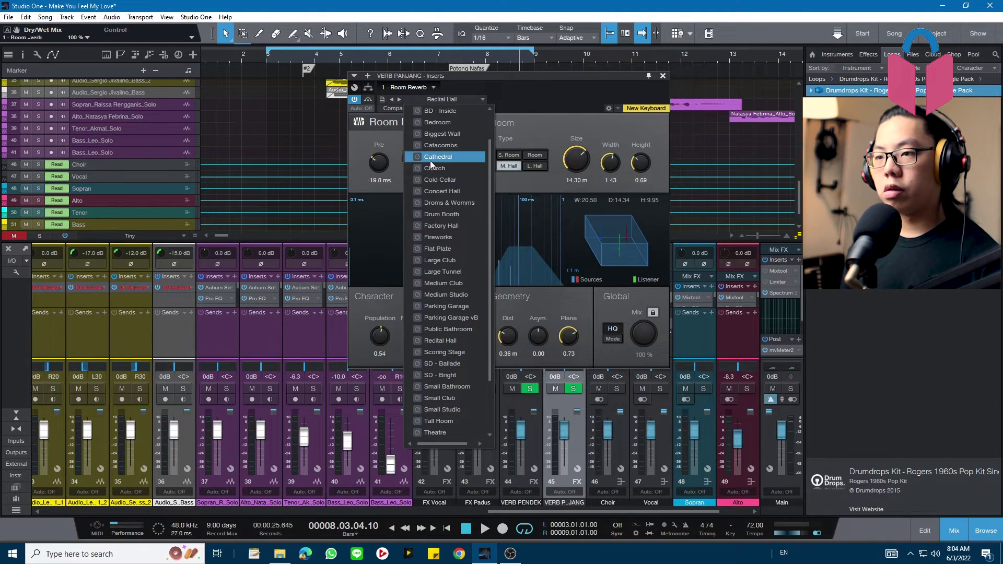
pyautogui.click(432, 167)
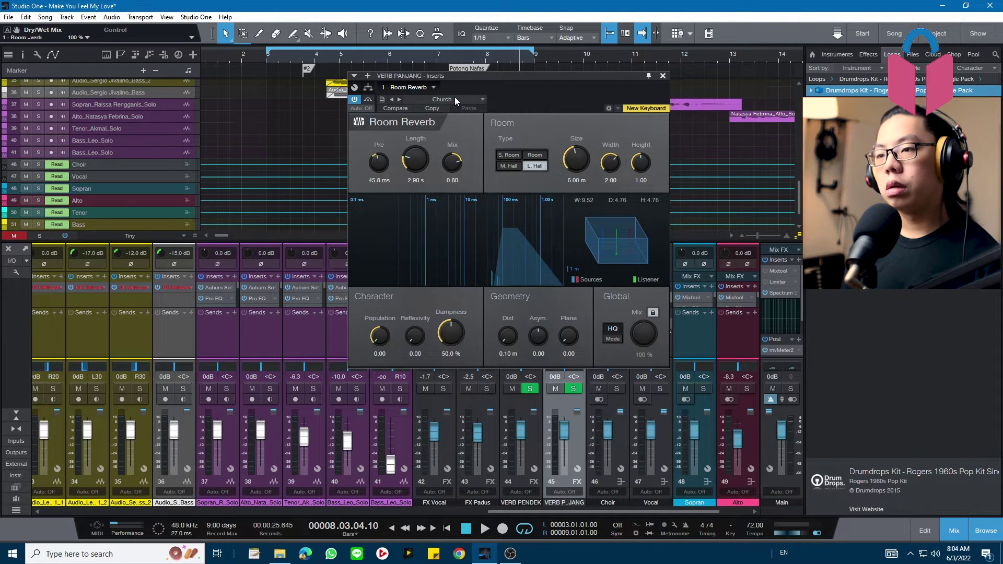
pyautogui.click(662, 76)
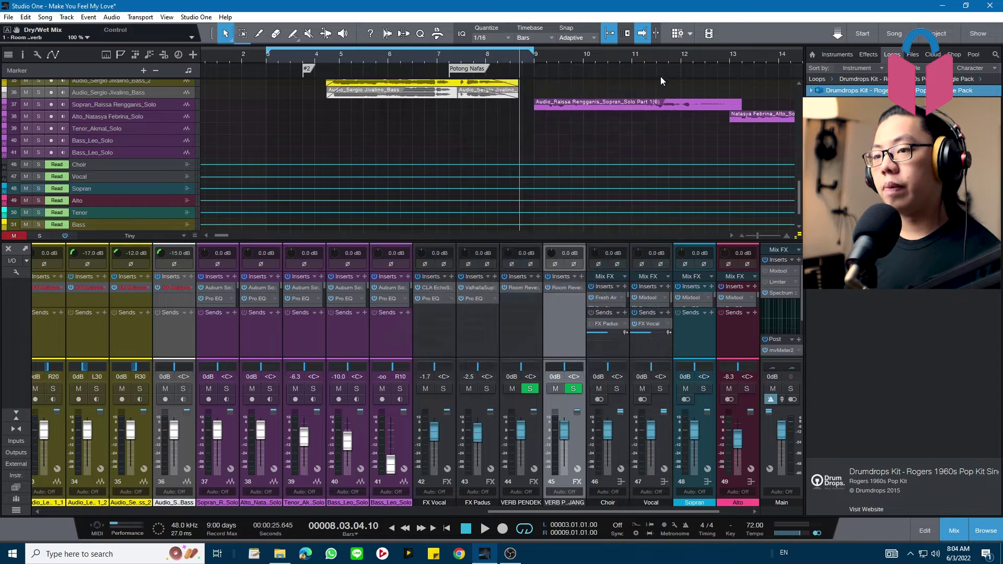
# - Remove the FX Padus send from the Choir bus
pyautogui.rightClick(623, 323)
pyautogui.click(656, 433)
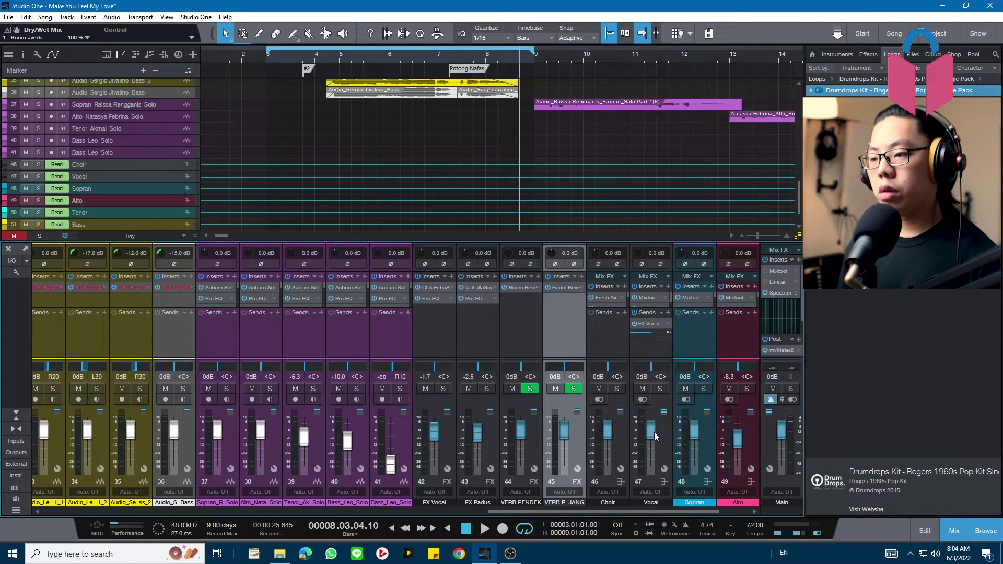
pyautogui.click(615, 341)
# - Add sends from the Choir bus to the VERB PENDEK and VERB PANJANG FX channels
pyautogui.click(625, 313)
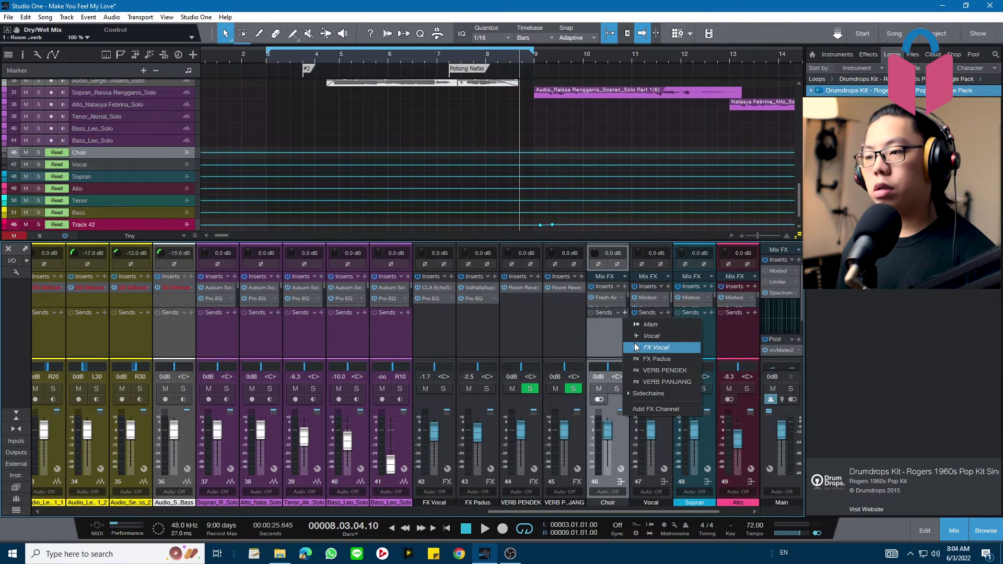
pyautogui.click(639, 370)
pyautogui.click(624, 312)
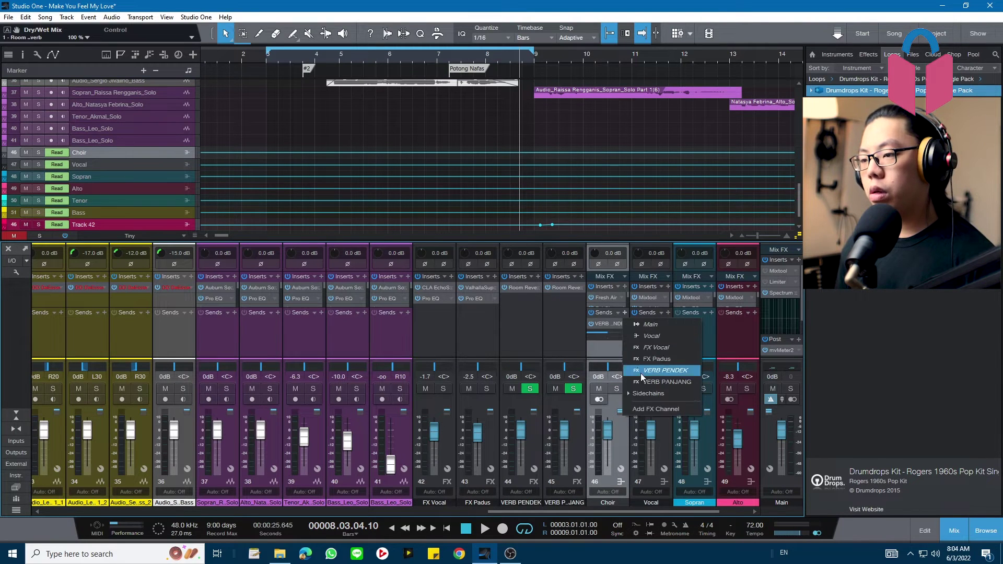
pyautogui.click(640, 377)
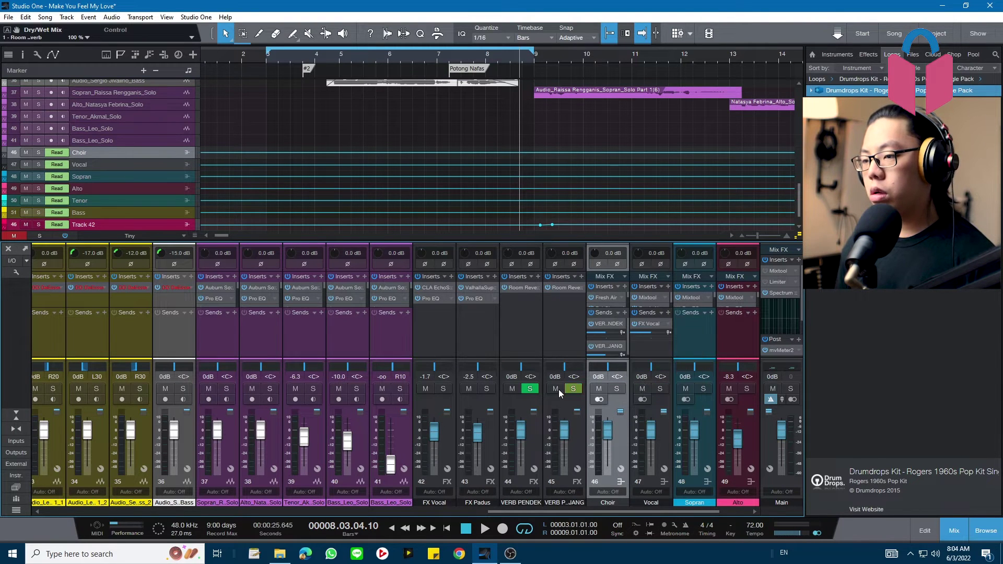
# - Mute the VERB PENDEK and VERB PANJANG channels and play the choir dry from bar 4
pyautogui.click(516, 390)
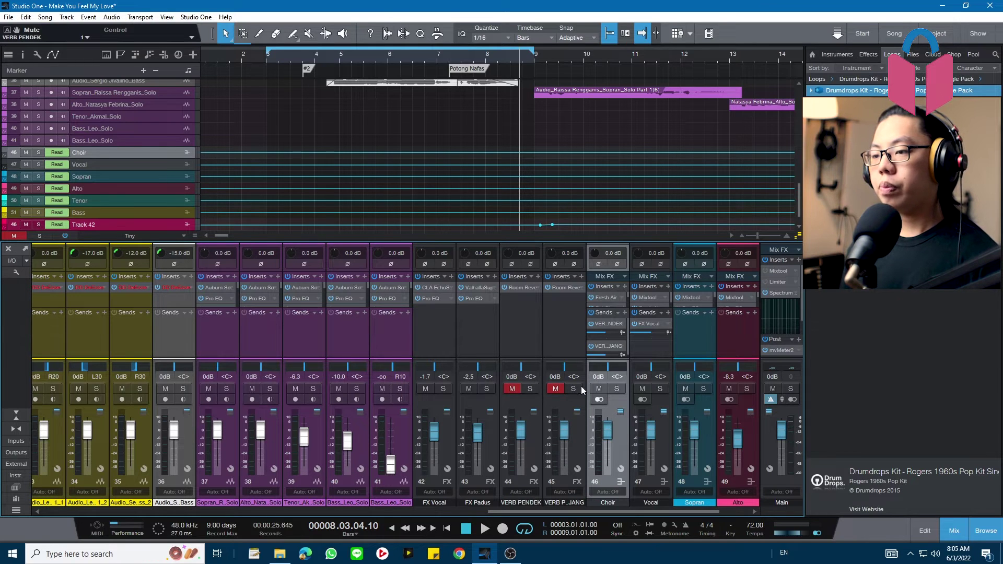
pyautogui.click(318, 61)
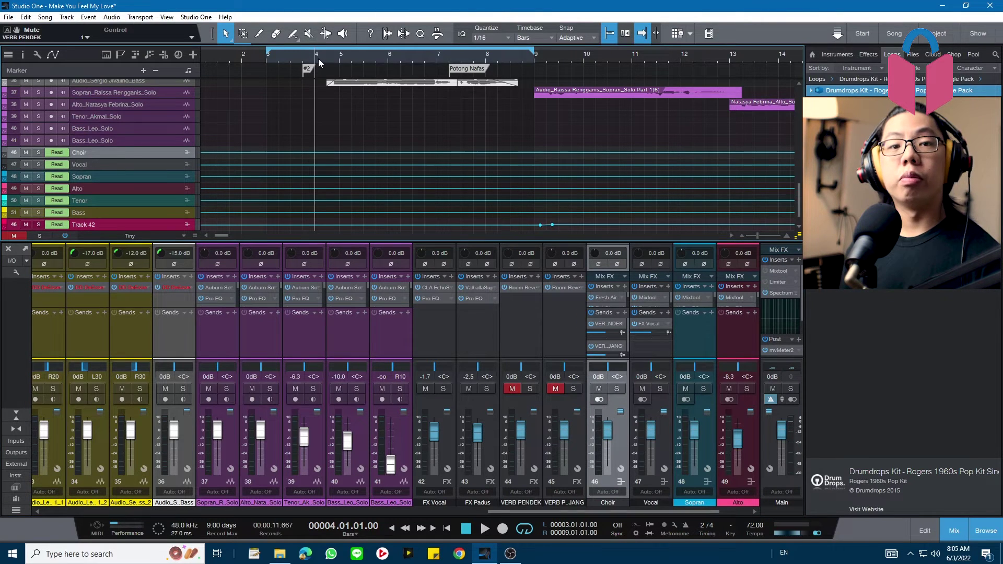
pyautogui.press('space')
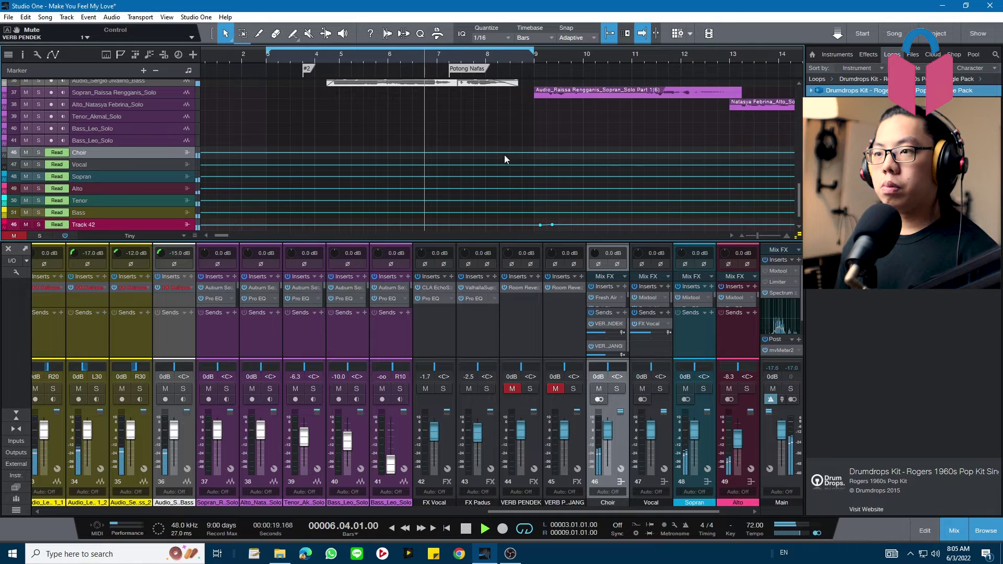
# - Mute the soprano and alto solo tracks and extend the loop range's end to bar 10
pyautogui.click(27, 94)
pyautogui.click(26, 104)
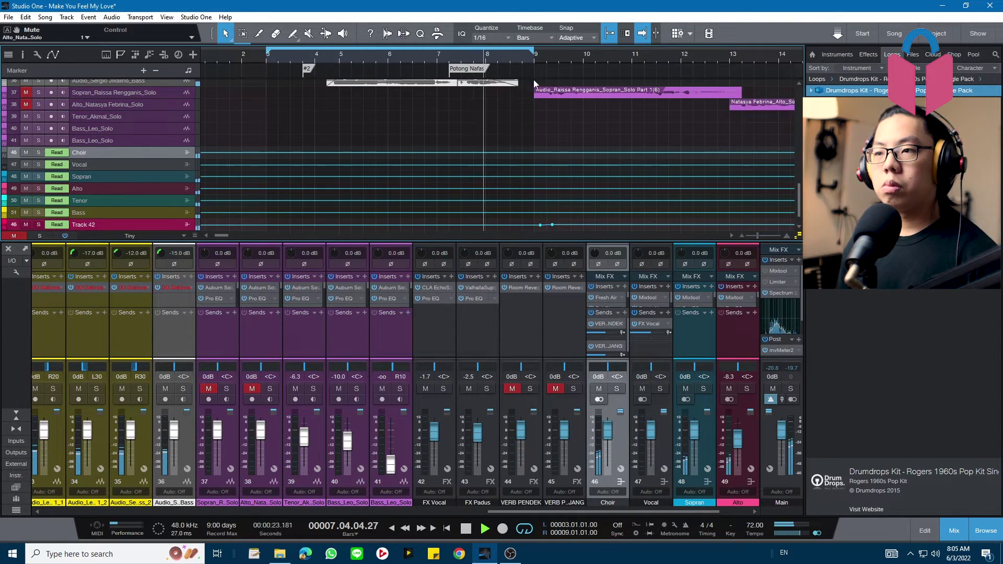
pyautogui.moveTo(532, 52); pyautogui.dragTo(583, 67)
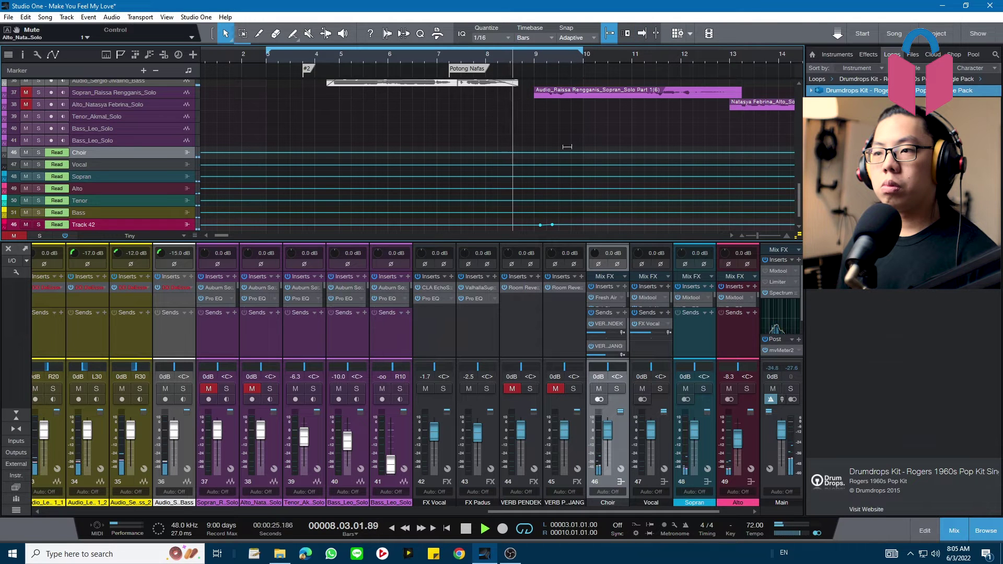